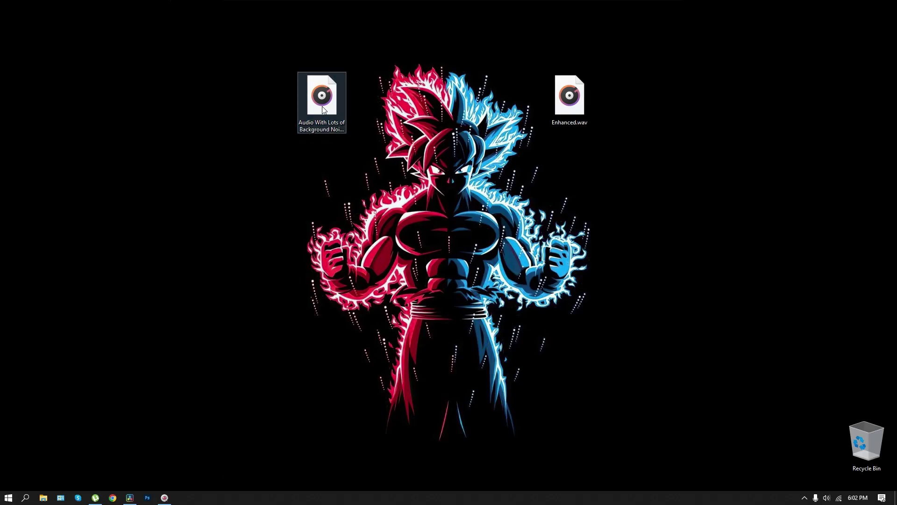
- Play the noisy recording in Groove Music, pause it at 0:07, and close the player
double_click(323, 109)
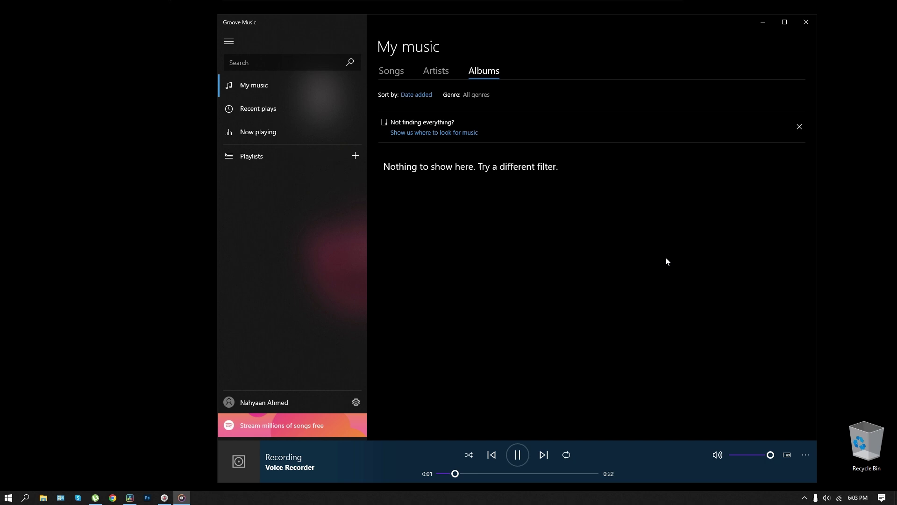
click(519, 457)
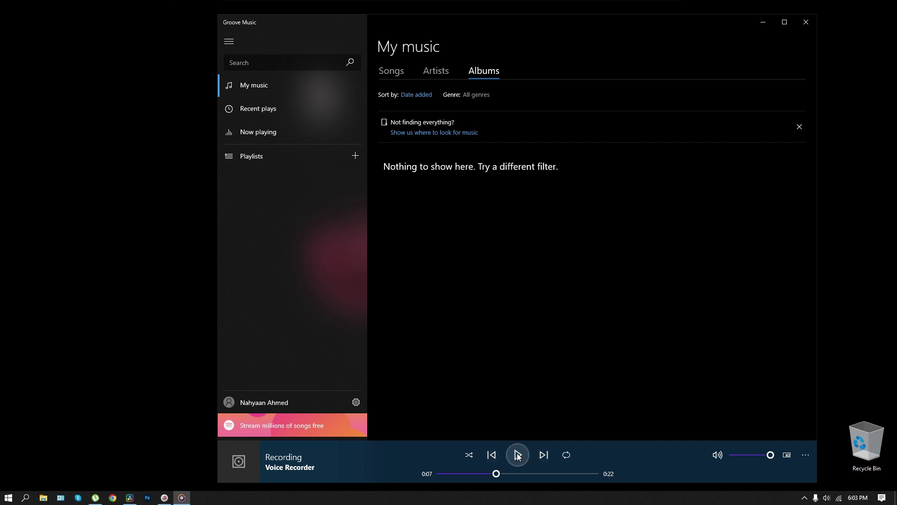
click(805, 23)
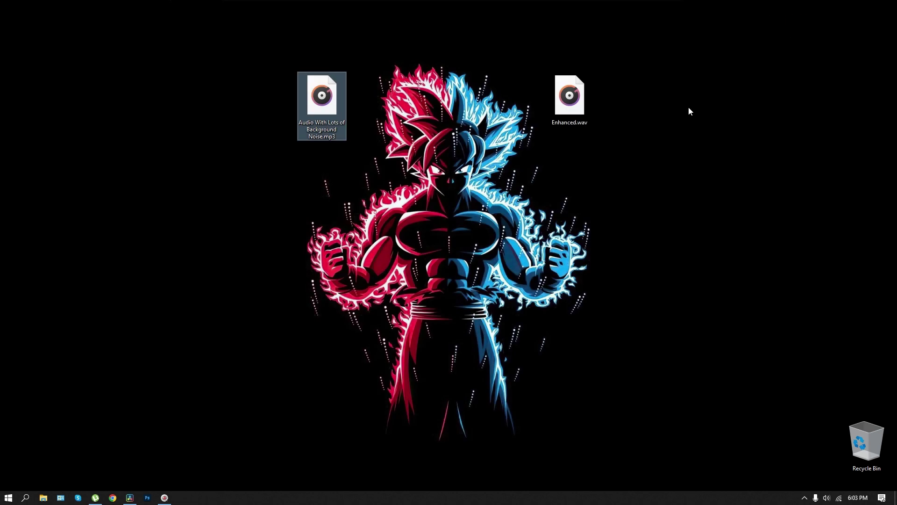
- Play Enhanced.wav for a few seconds, then pause and close Groove Music
double_click(570, 100)
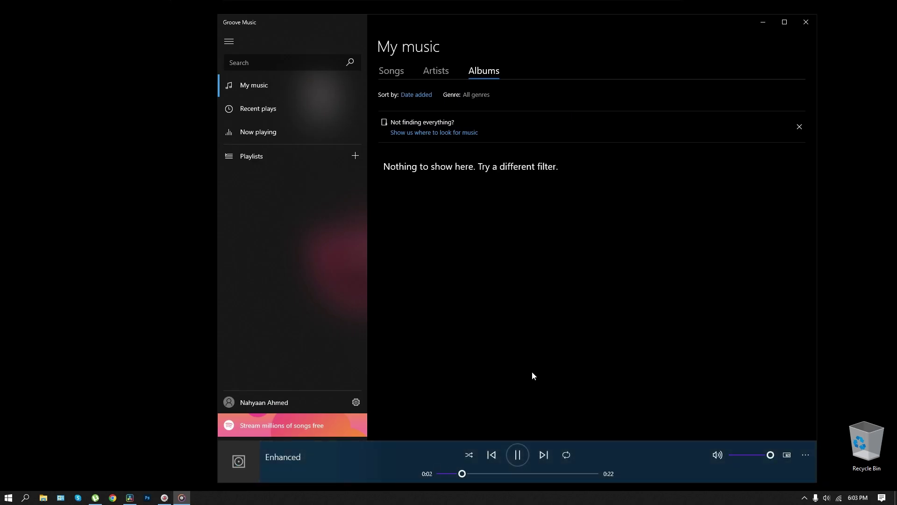
click(518, 455)
click(805, 22)
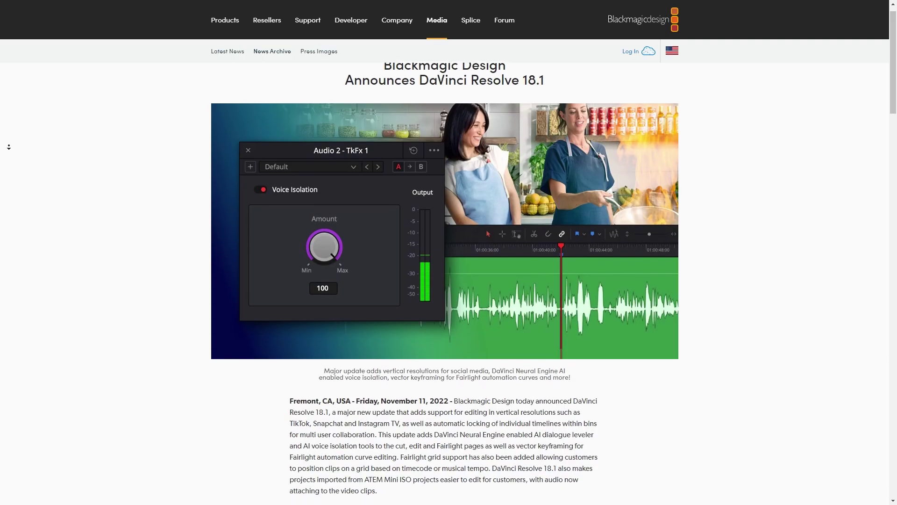
- Scroll the DaVinci Resolve 18.1 news release down to the AI voice isolation paragraph
scroll(9, 146, down, 1)
scroll(9, 147, down, 1)
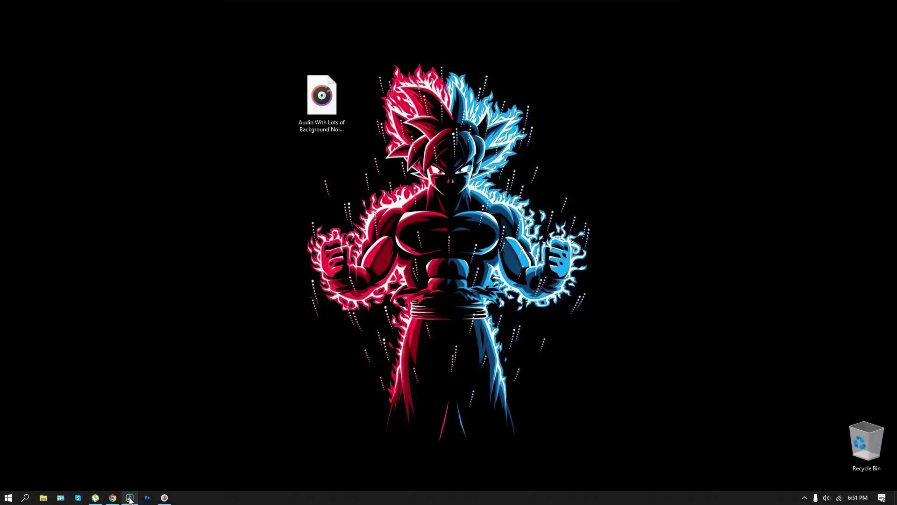
- Drag the noisy MP3 onto Audio 1 in Resolve and enable Voice Isolation at amount 100
click(130, 498)
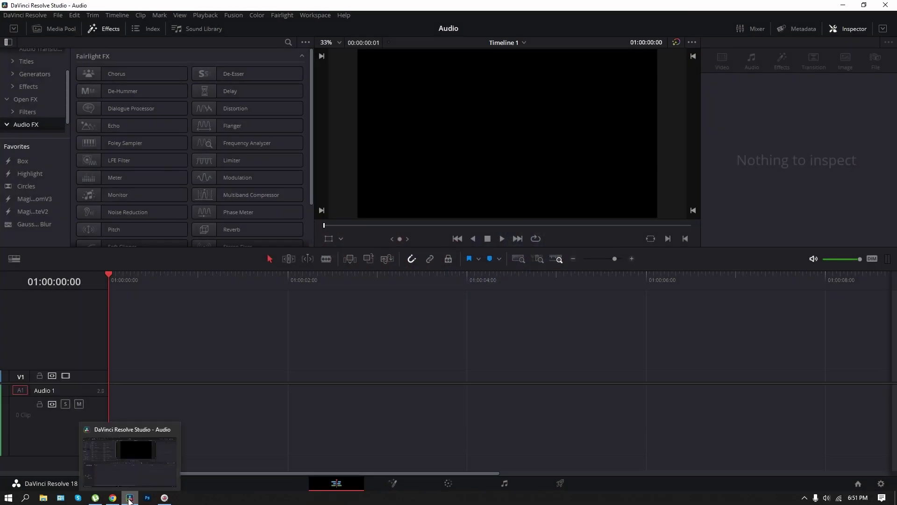
drag(130, 498, 201, 405)
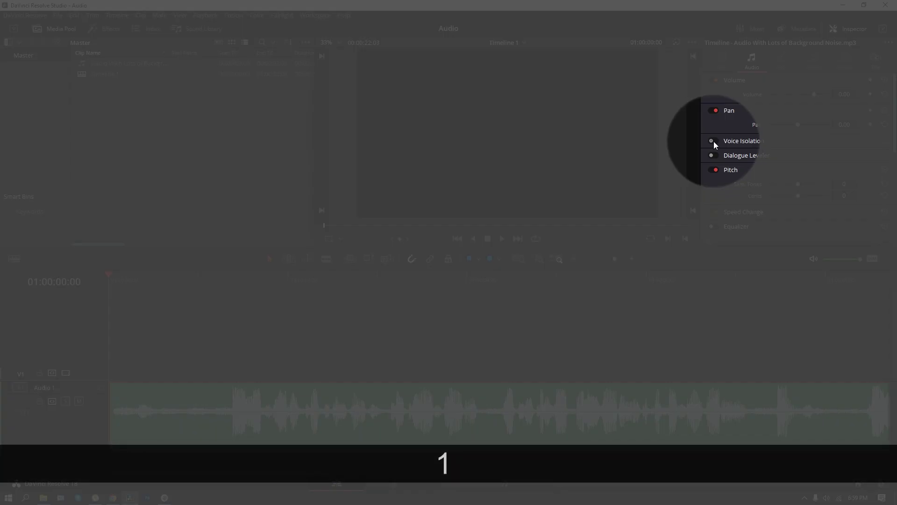
click(714, 141)
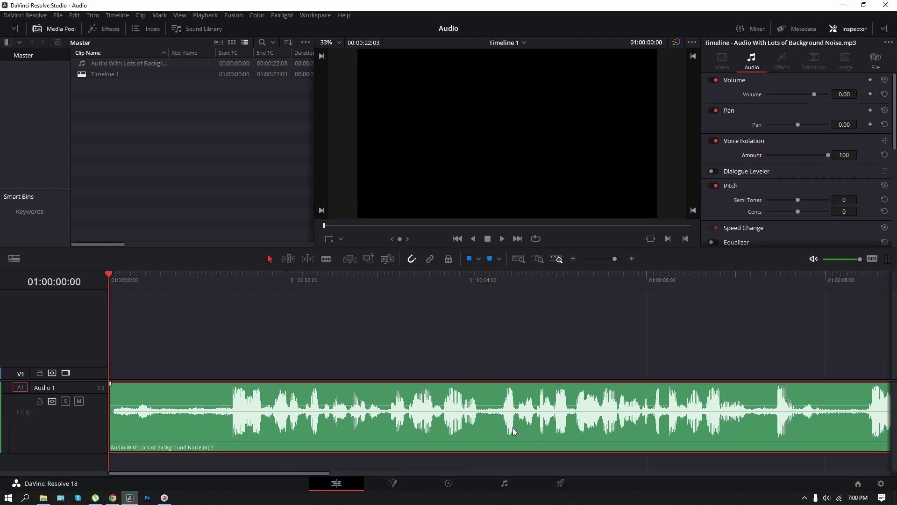
key(space)
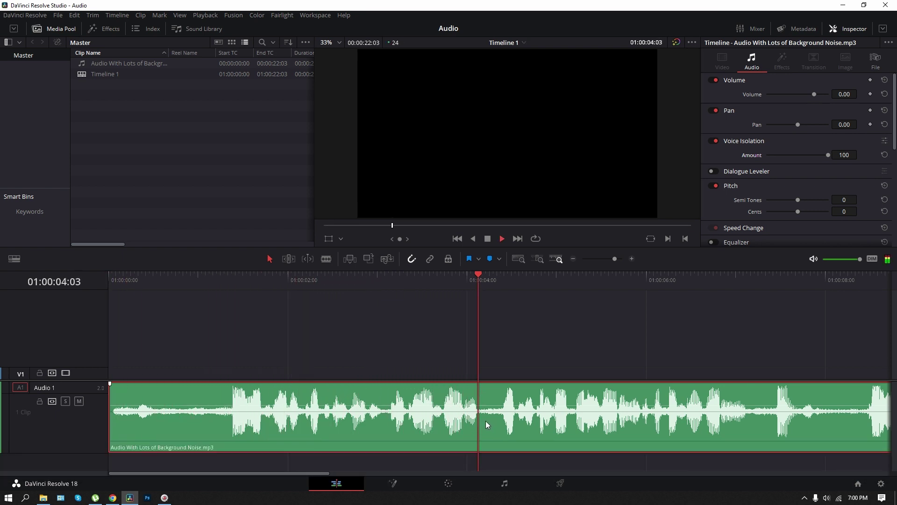
key(space)
click(714, 141)
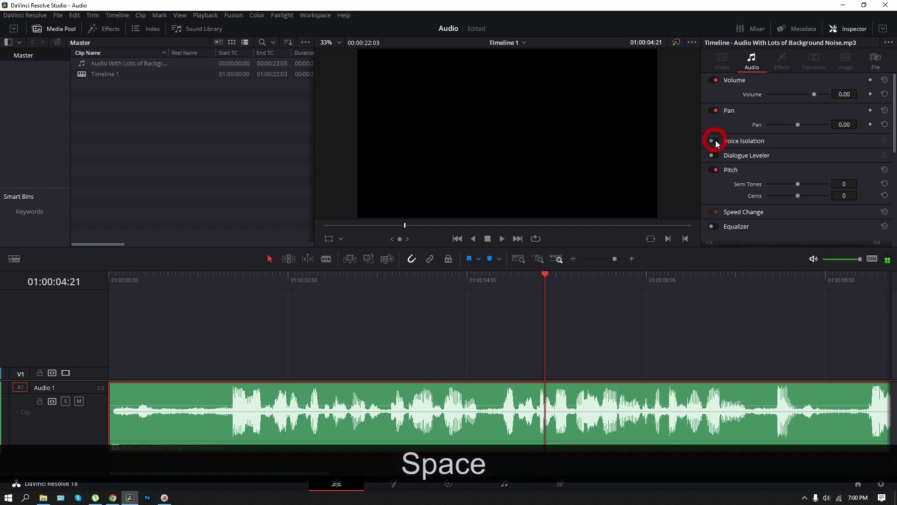
key(space)
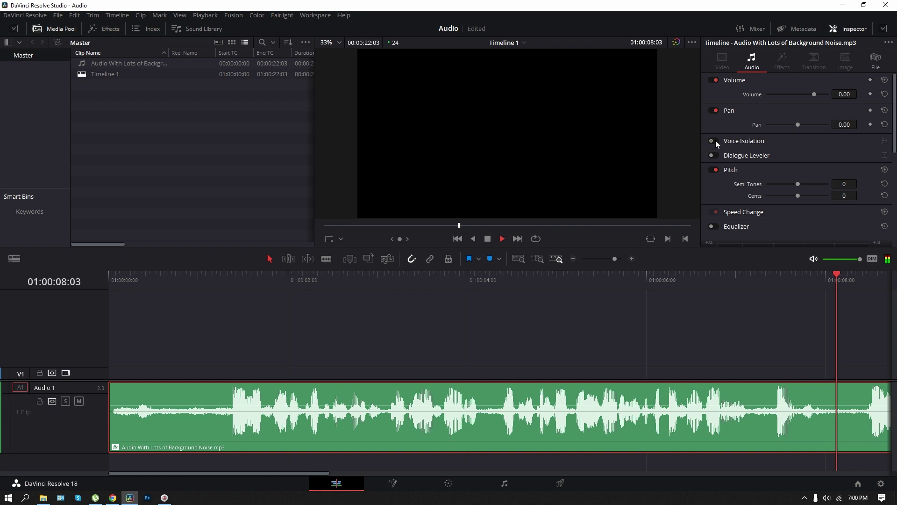
key(space)
click(715, 140)
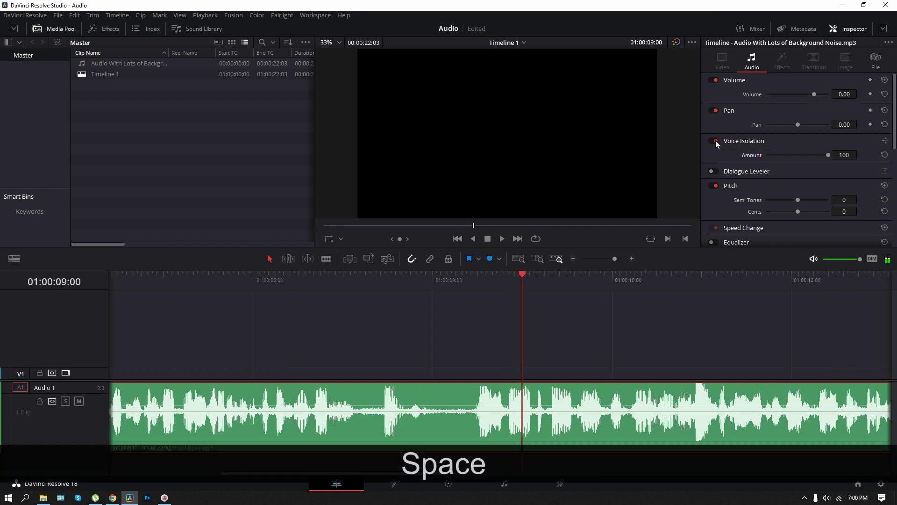
key(space)
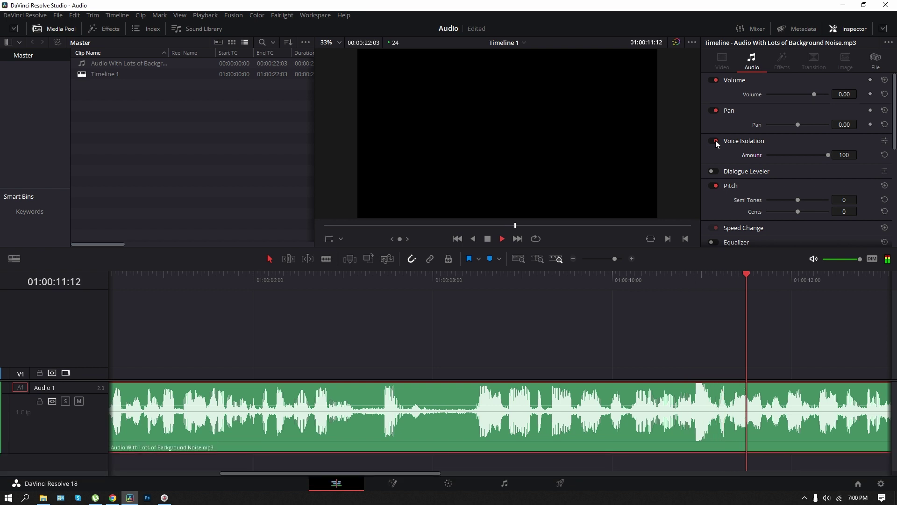
key(space)
click(715, 140)
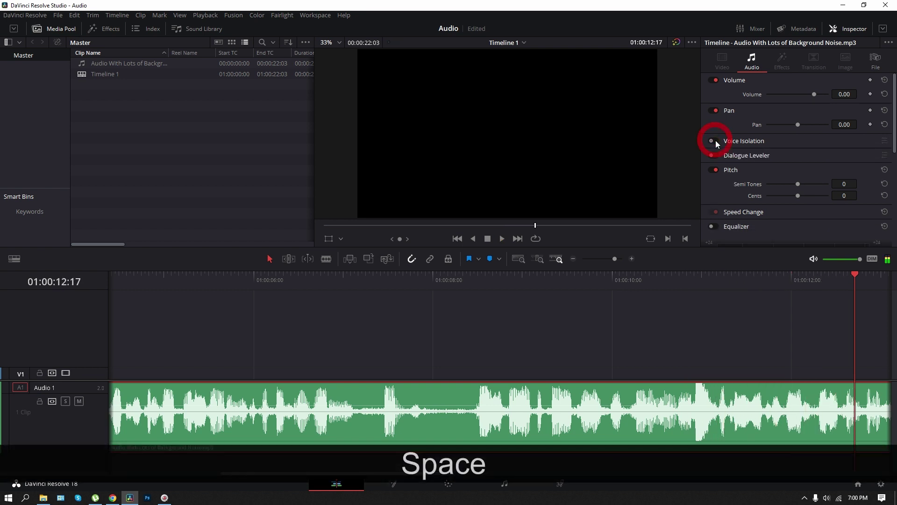
key(space)
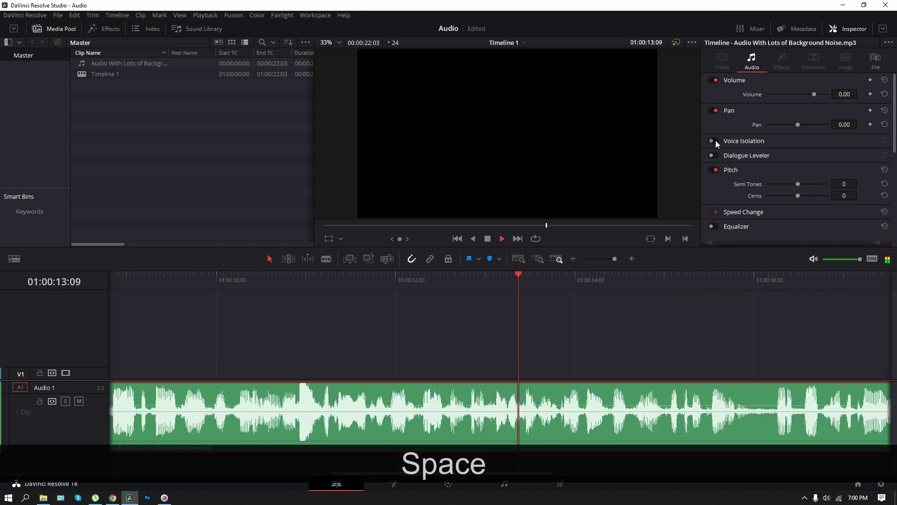
key(space)
click(715, 140)
key(space)
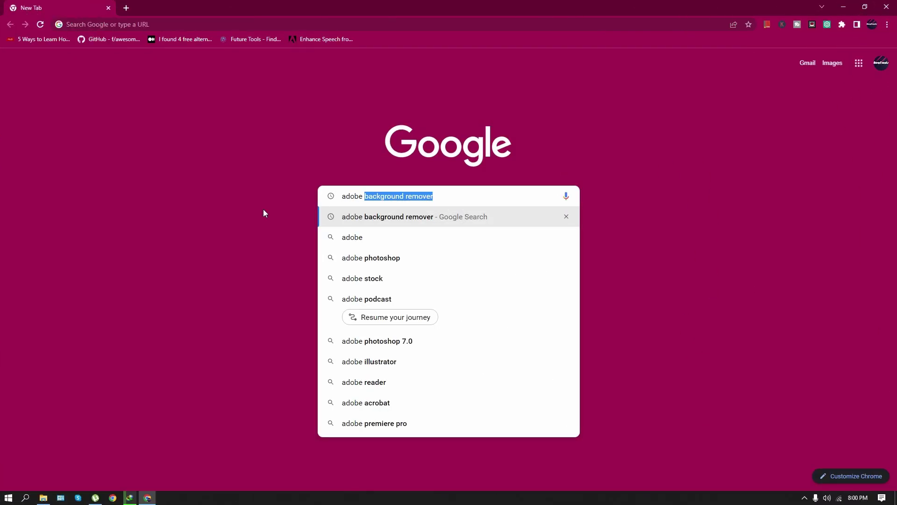
- Google 'adobe podcast', submit the invite request form, and open the Enhance Speech tool
text(podcas)
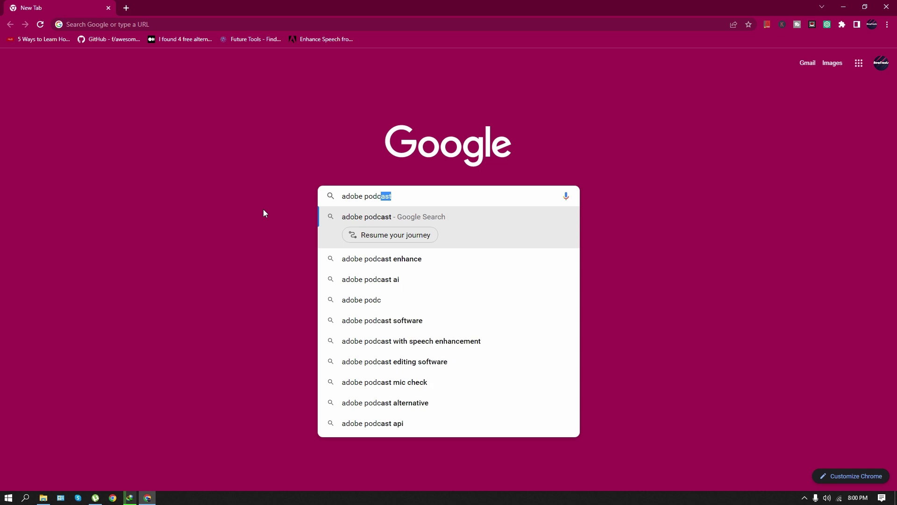
text(t)
key(Return)
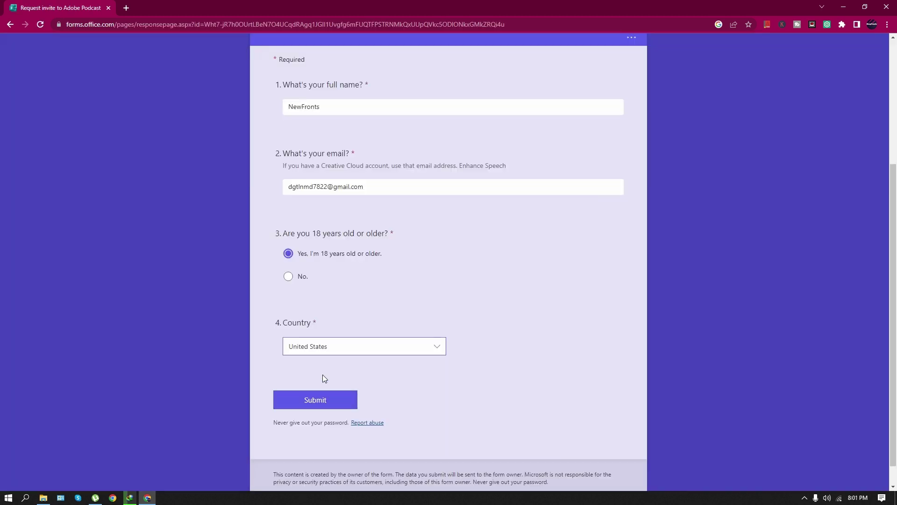
click(314, 405)
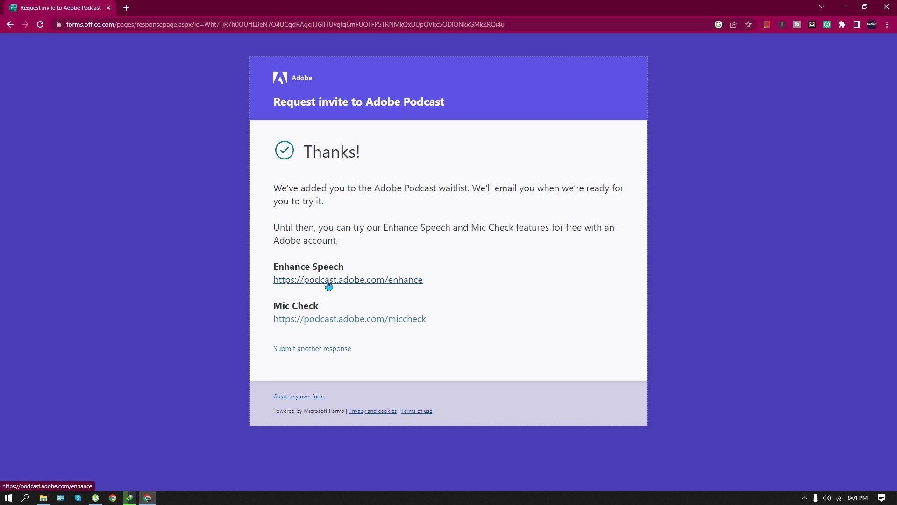
click(328, 281)
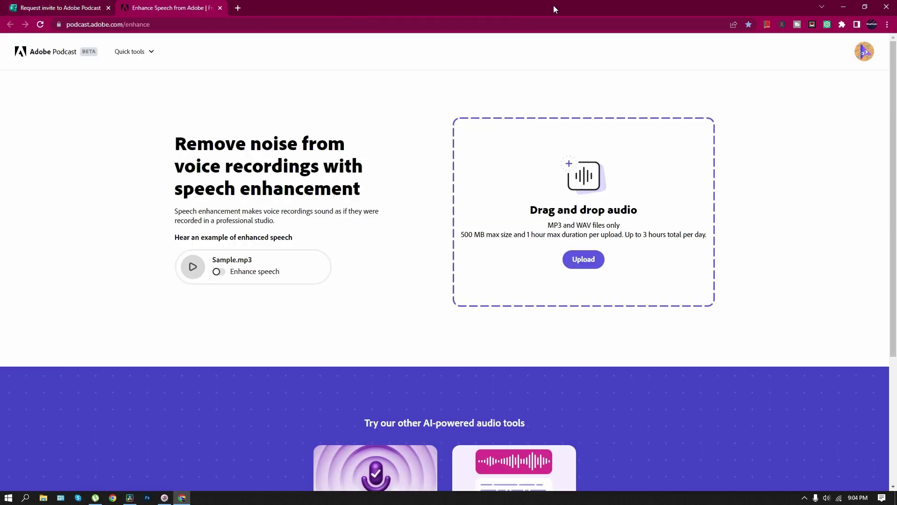
- Drop the noisy MP3 onto Enhance Speech and download the enhanced WAV
double_click(553, 5)
drag(321, 95, 677, 218)
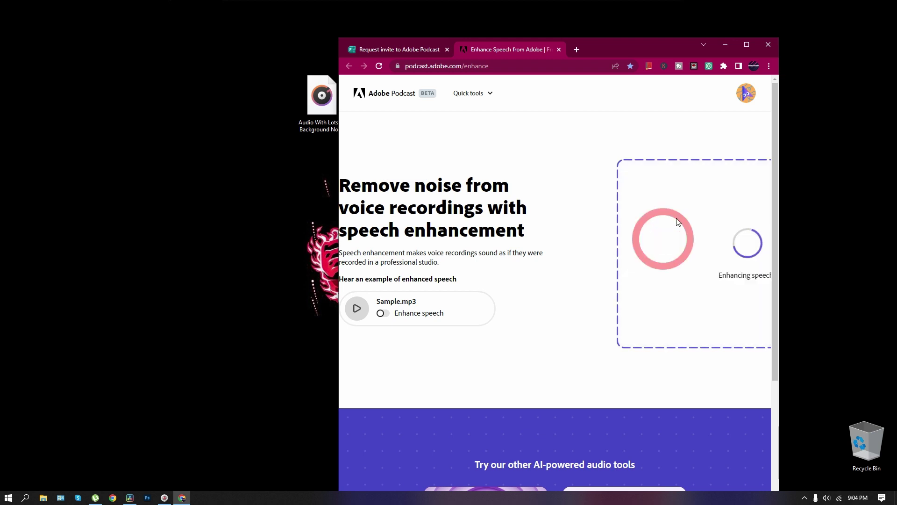
click(746, 45)
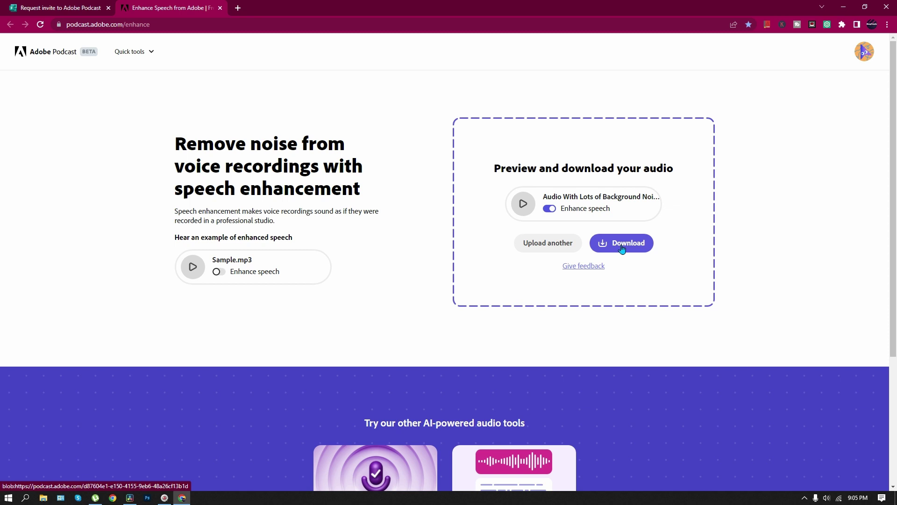
click(612, 246)
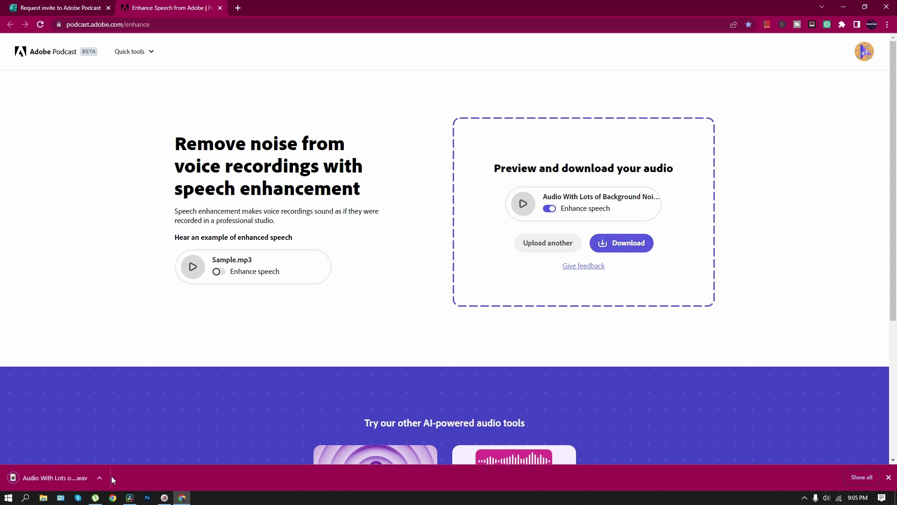
- Use Show in folder to find the downloaded WAV and drag it onto the desktop beside the original MP3
click(99, 477)
click(125, 444)
click(864, 7)
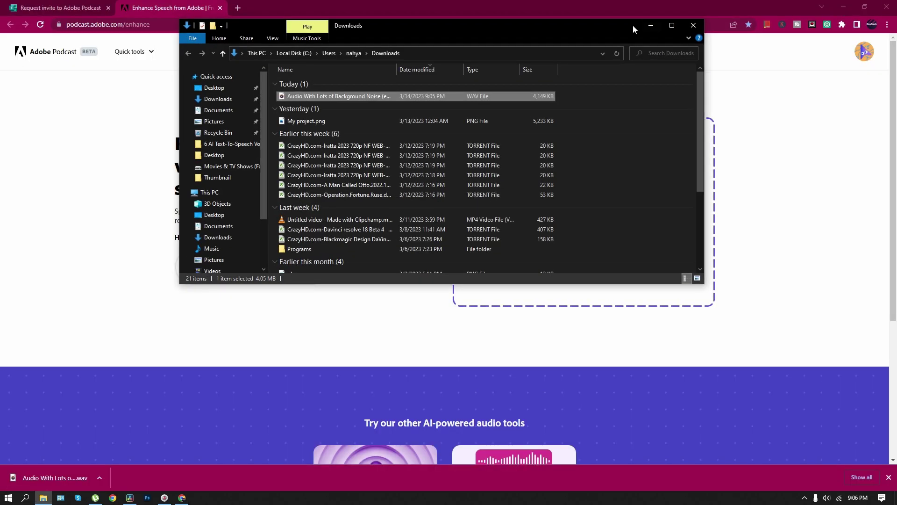
click(843, 6)
drag(327, 96, 105, 157)
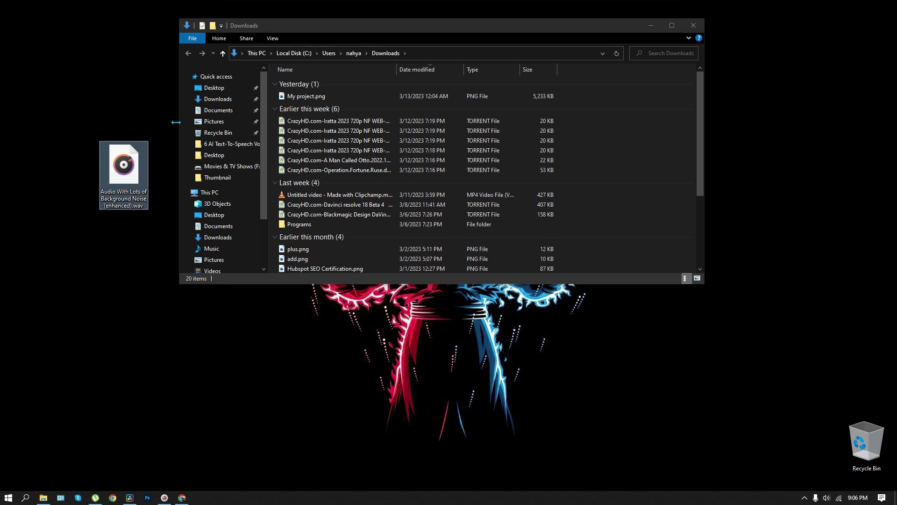
click(693, 25)
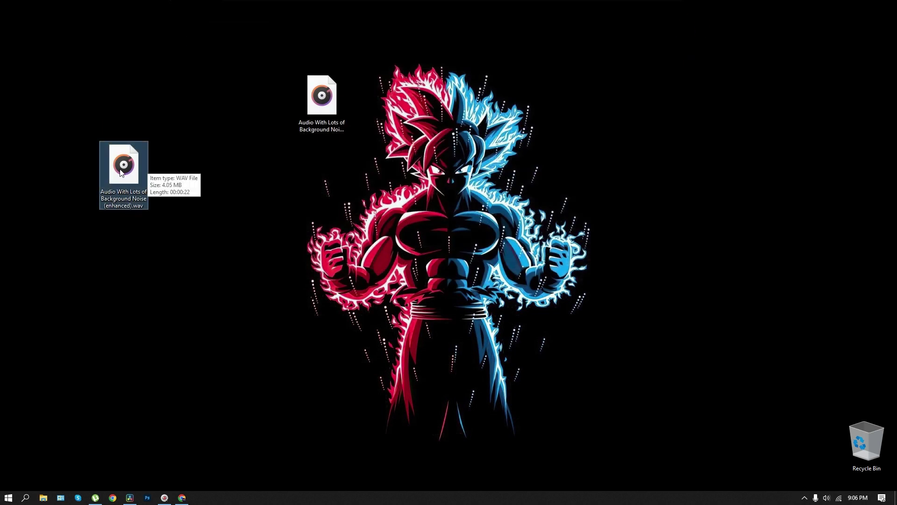
drag(123, 164, 560, 147)
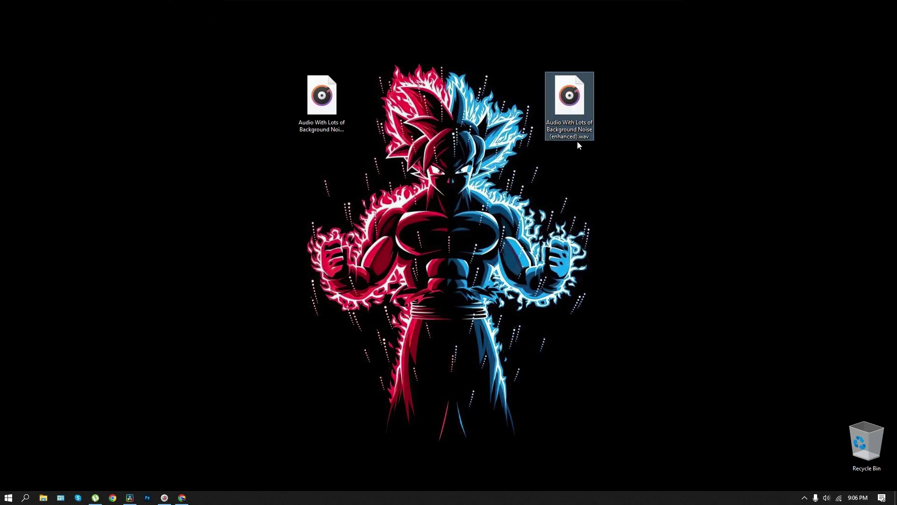
double_click(570, 99)
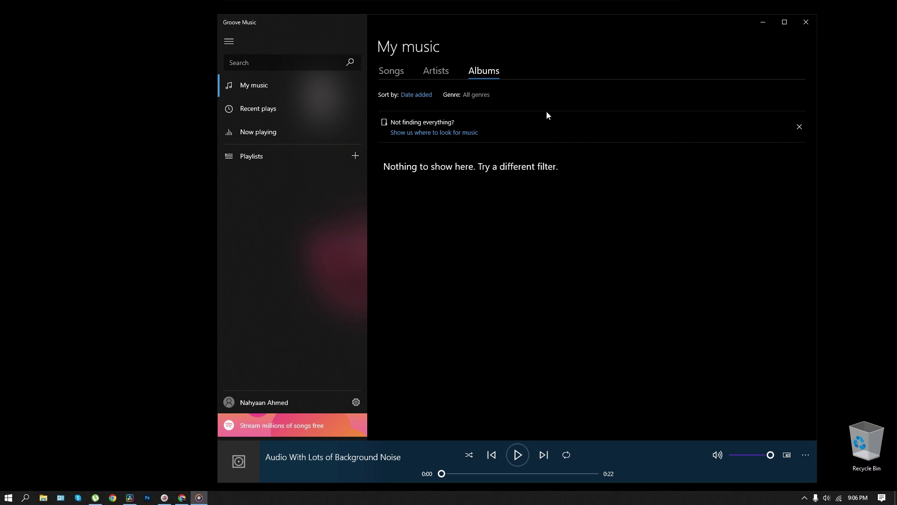
click(800, 25)
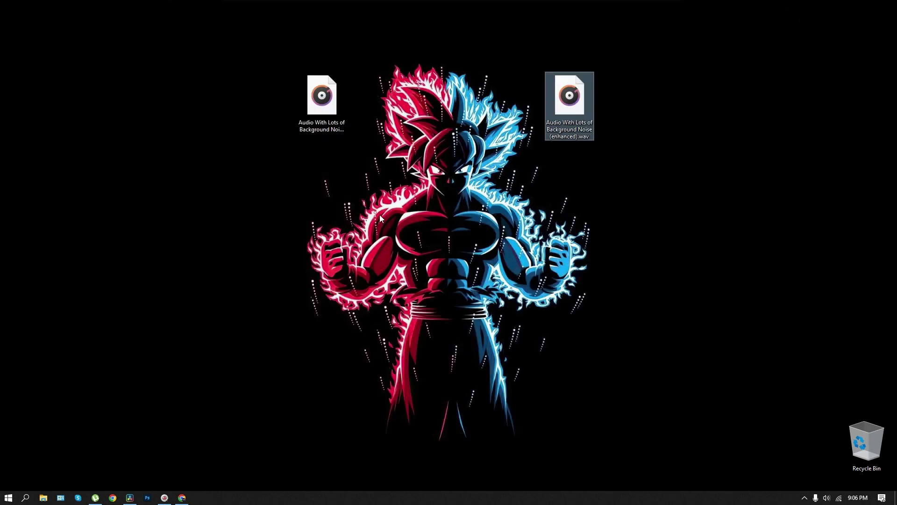